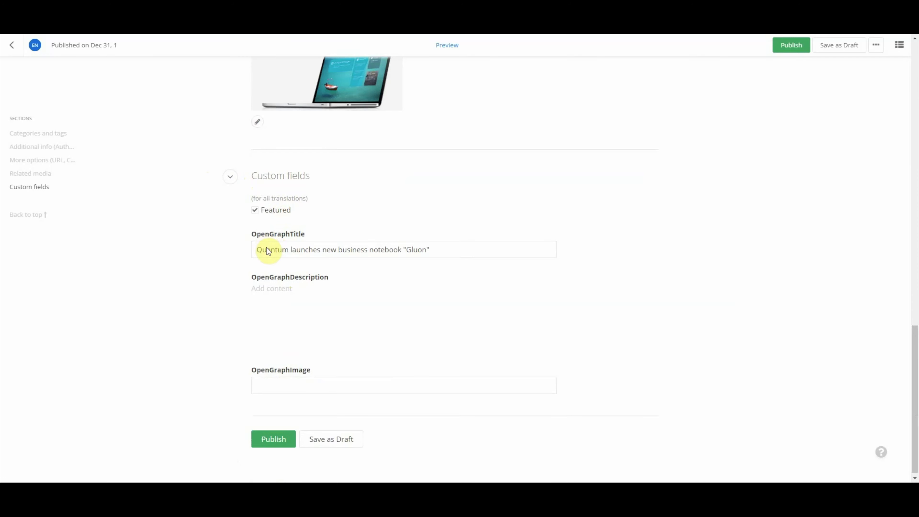
Step: Check the related media and custom fields of the "Gluon" notebook news item and publish it
{"action": "scroll", "coordinate": [228, 214], "scroll_direction": "up", "scroll_amount": 15}
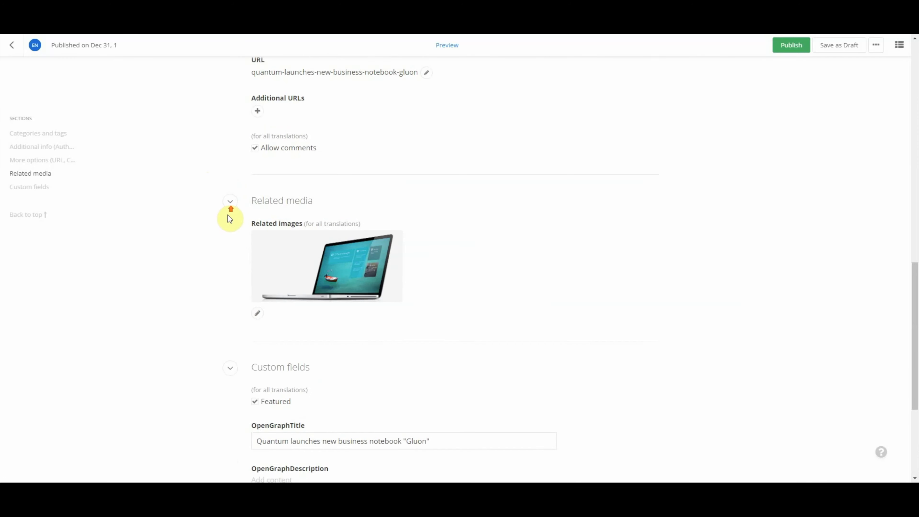
{"action": "scroll", "coordinate": [339, 278], "scroll_direction": "down", "scroll_amount": 15}
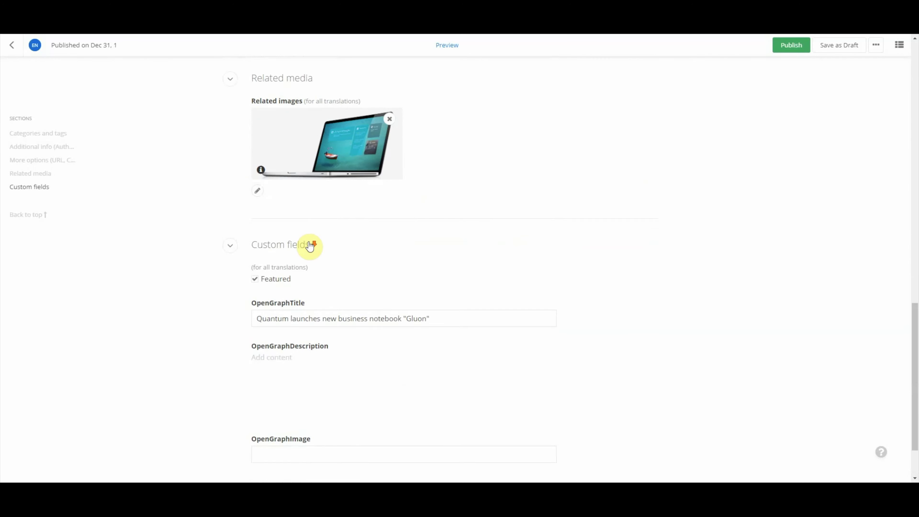
{"action": "left_click", "coordinate": [288, 433]}
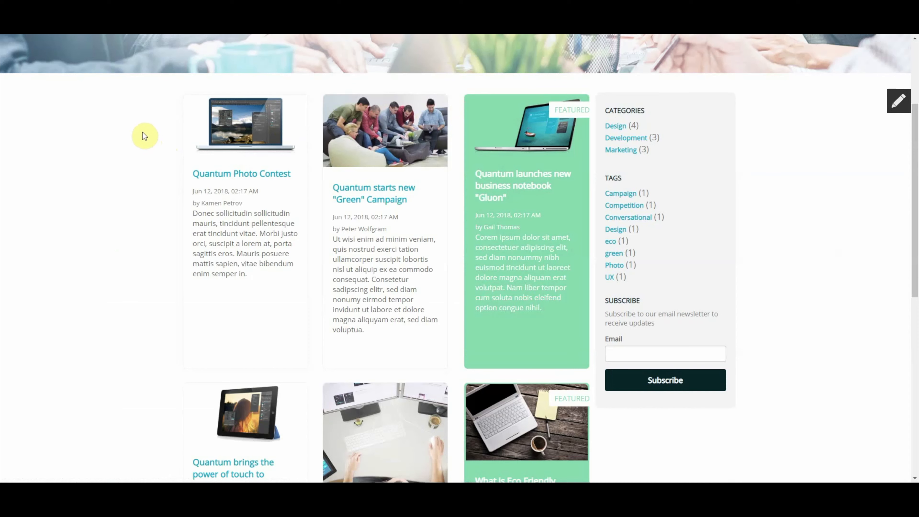
Step: Examine the live Quantum News page, including its article cards, featured items, categories and tags
{"action": "scroll", "coordinate": [143, 131], "scroll_direction": "down", "scroll_amount": 1}
{"action": "scroll", "coordinate": [369, 120], "scroll_direction": "down", "scroll_amount": 2}
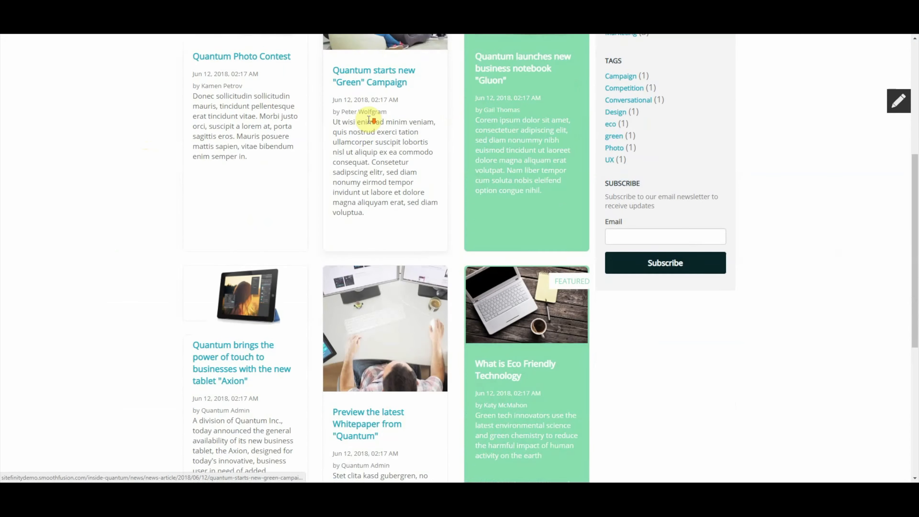
{"action": "scroll", "coordinate": [369, 119], "scroll_direction": "down", "scroll_amount": 8}
{"action": "scroll", "coordinate": [367, 120], "scroll_direction": "up", "scroll_amount": 9}
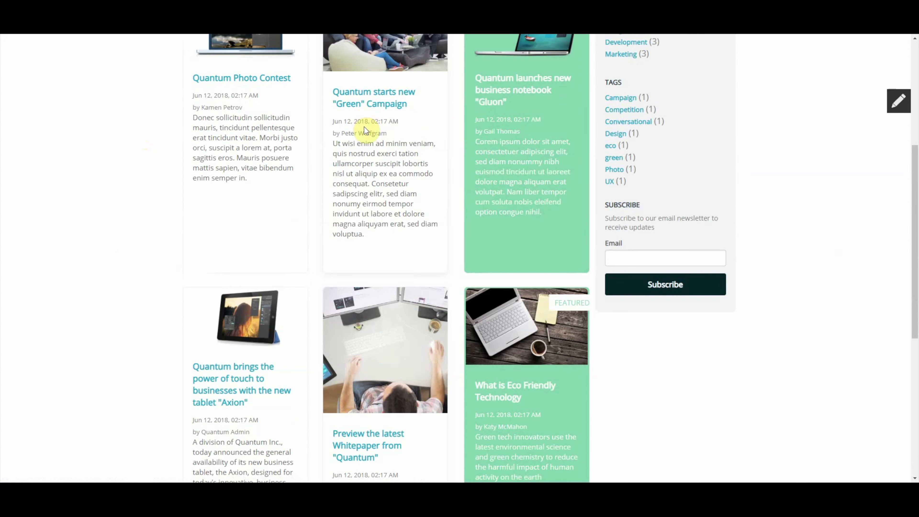
{"action": "scroll", "coordinate": [364, 126], "scroll_direction": "up", "scroll_amount": 5}
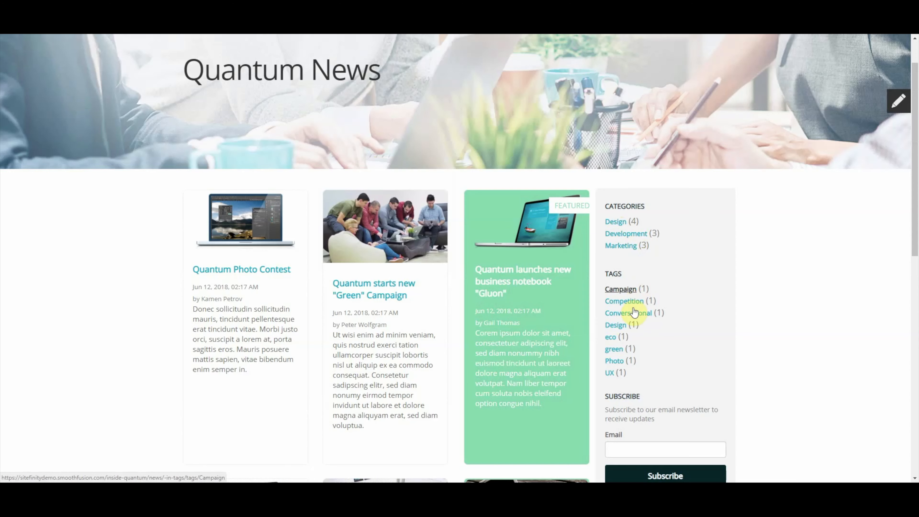
{"action": "scroll", "coordinate": [630, 312], "scroll_direction": "down", "scroll_amount": 3}
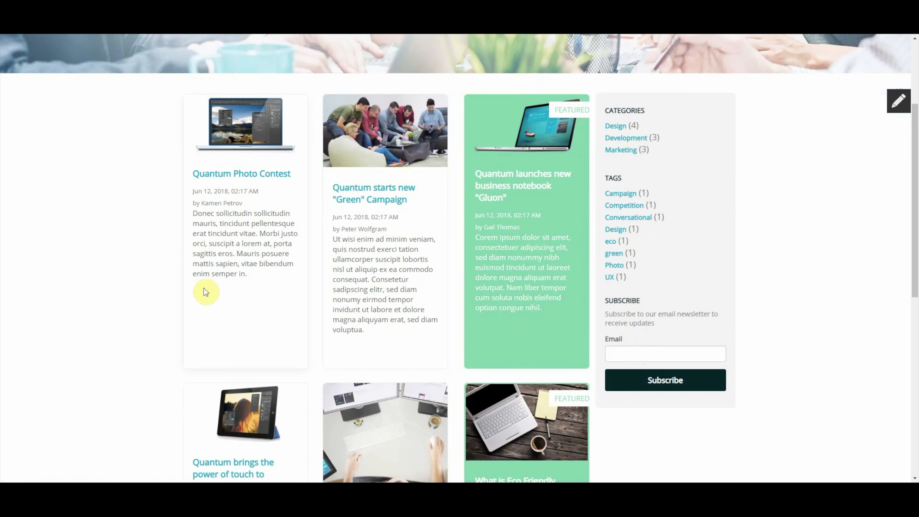
Step: Switch to the live "Gluon" article page and examine its title, image, summary, body text and comment form
{"action": "key", "text": "ctrl+Tab"}
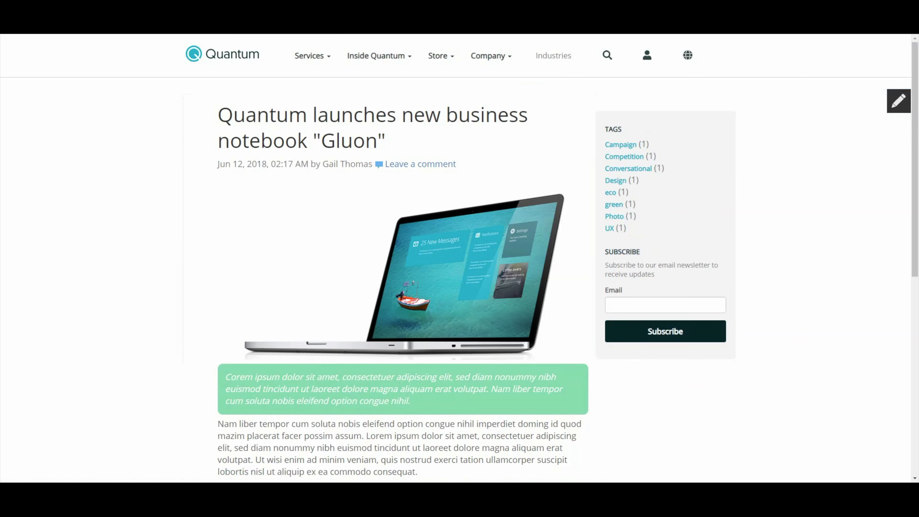
{"action": "scroll", "coordinate": [231, 162], "scroll_direction": "down", "scroll_amount": 5}
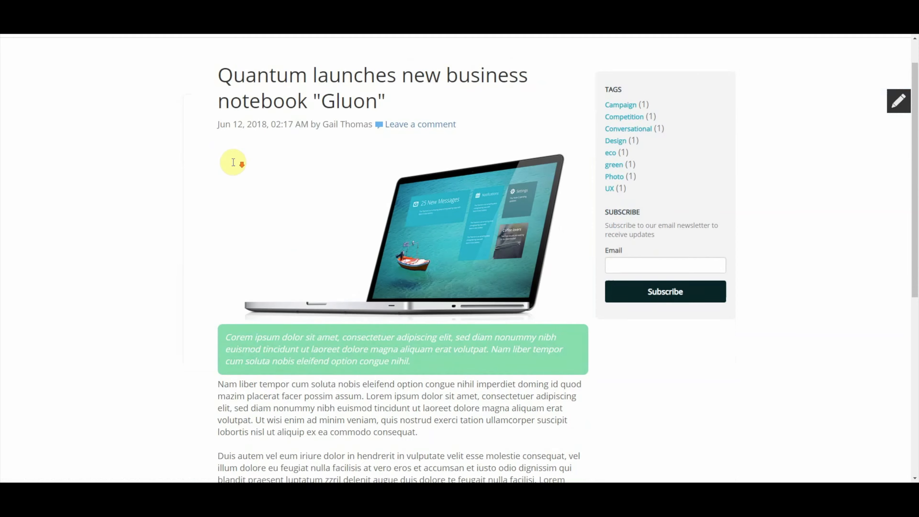
{"action": "scroll", "coordinate": [173, 161], "scroll_direction": "up", "scroll_amount": 3}
{"action": "scroll", "coordinate": [178, 163], "scroll_direction": "up", "scroll_amount": 1}
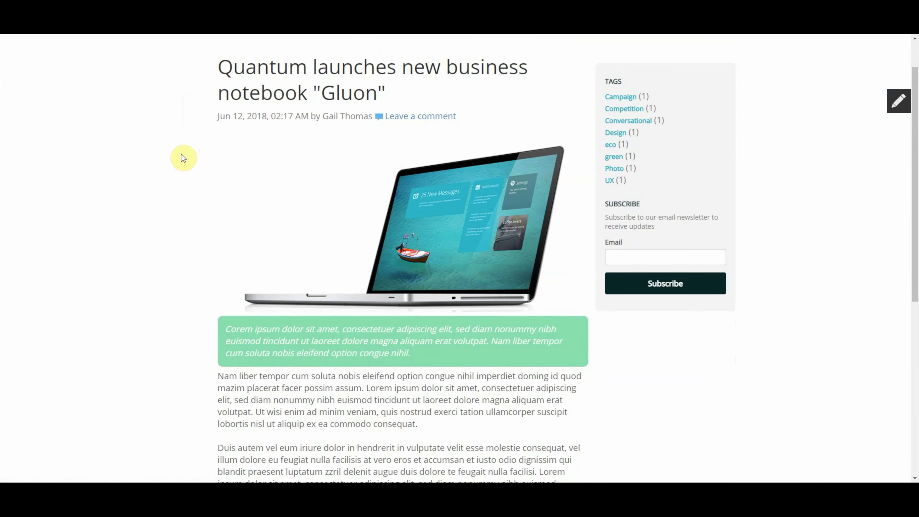
{"action": "scroll", "coordinate": [288, 120], "scroll_direction": "down", "scroll_amount": 5}
{"action": "scroll", "coordinate": [288, 121], "scroll_direction": "down", "scroll_amount": 2}
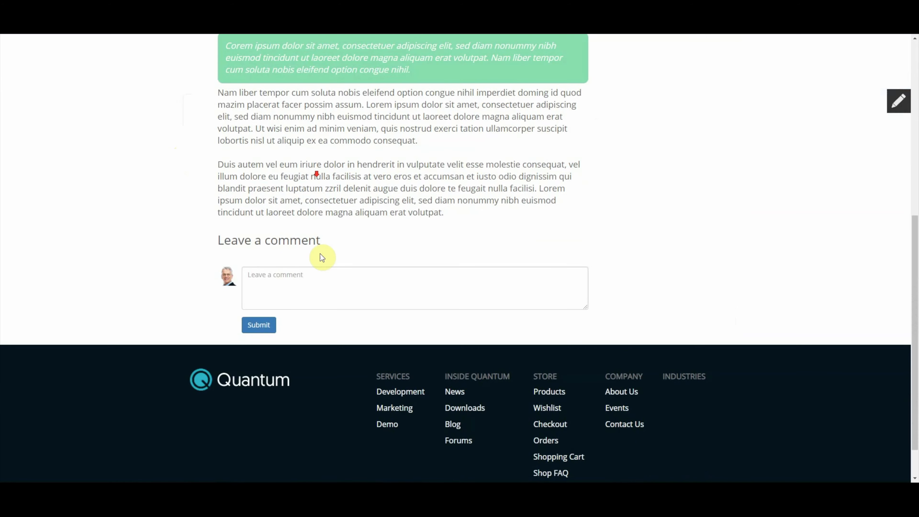
{"action": "left_click_drag", "start_coordinate": [236, 250], "coordinate": [358, 312]}
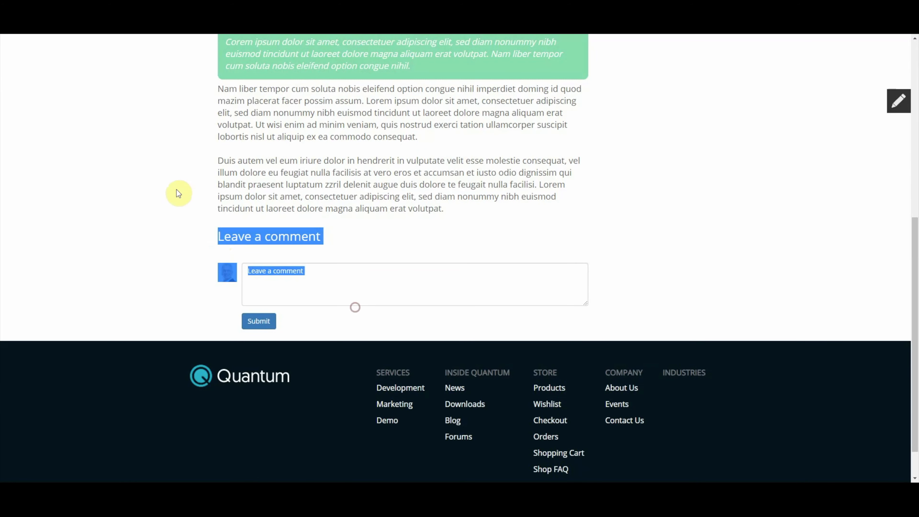
{"action": "left_click", "coordinate": [188, 185]}
{"action": "scroll", "coordinate": [207, 201], "scroll_direction": "up", "scroll_amount": 9}
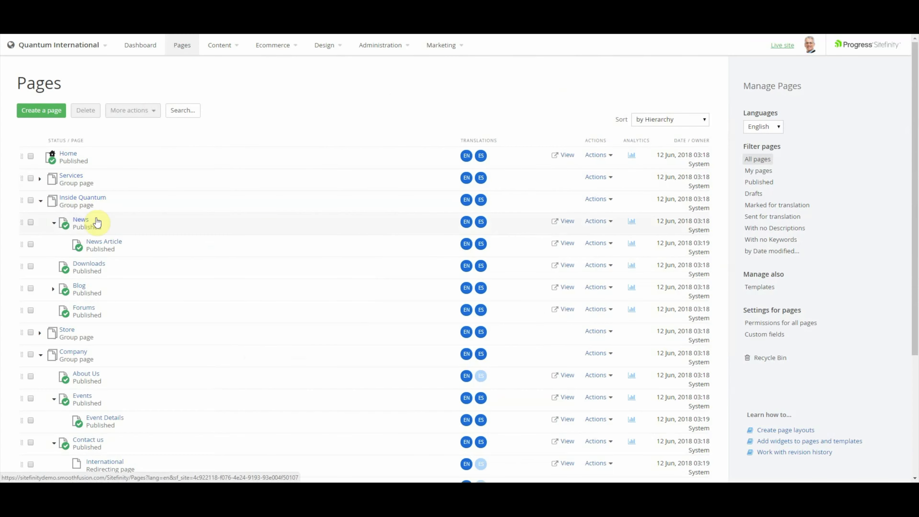
Step: Open the News page under Inside Quantum for editing and examine its layout and the available content widgets
{"action": "left_click", "coordinate": [82, 221]}
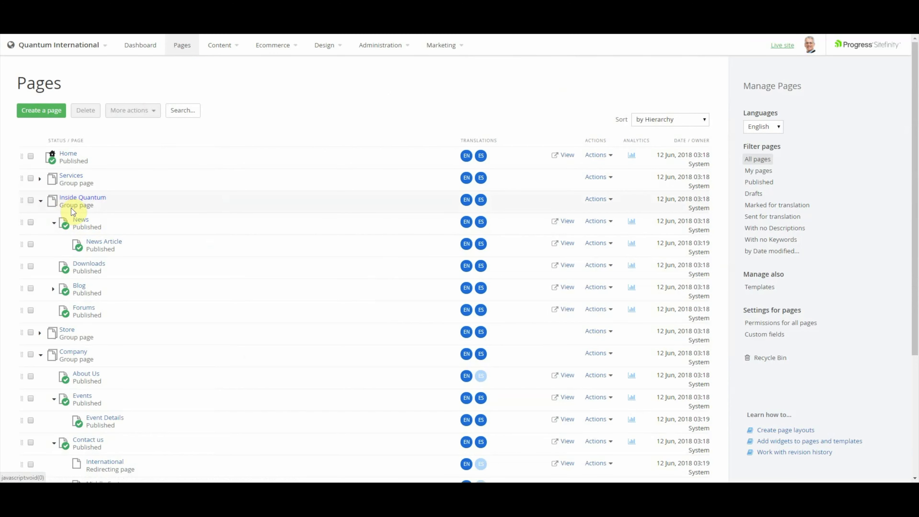
{"action": "scroll", "coordinate": [256, 241], "scroll_direction": "down", "scroll_amount": 1}
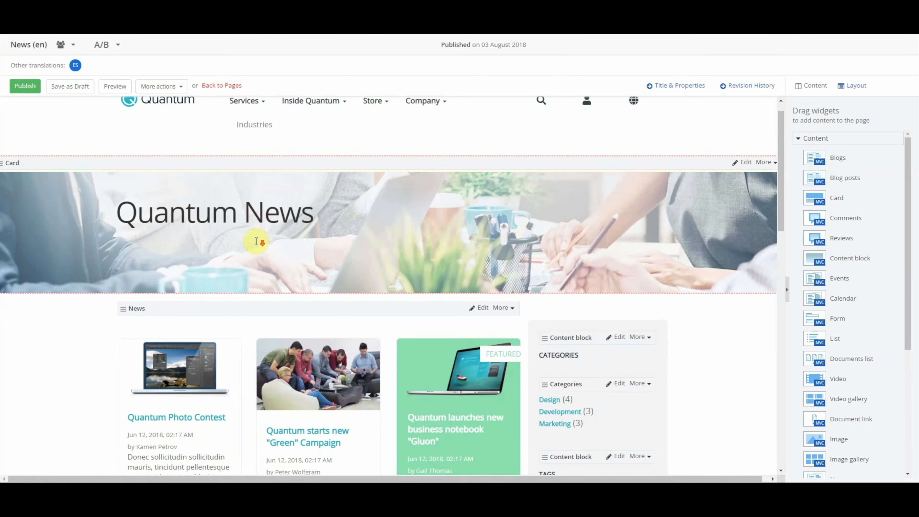
{"action": "scroll", "coordinate": [256, 242], "scroll_direction": "down", "scroll_amount": 7}
{"action": "scroll", "coordinate": [287, 230], "scroll_direction": "up", "scroll_amount": 5}
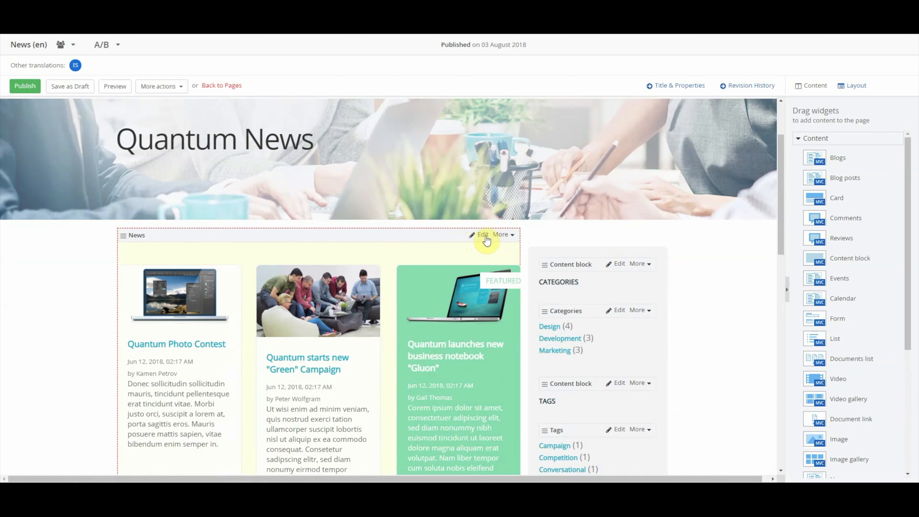
{"action": "scroll", "coordinate": [831, 236], "scroll_direction": "down", "scroll_amount": 3}
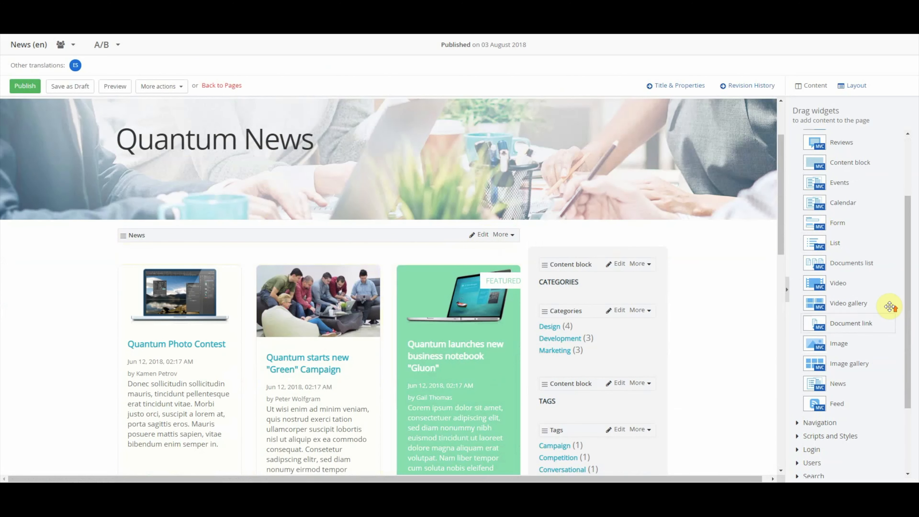
{"action": "scroll", "coordinate": [853, 180], "scroll_direction": "up", "scroll_amount": 4}
{"action": "scroll", "coordinate": [831, 247], "scroll_direction": "down", "scroll_amount": 5}
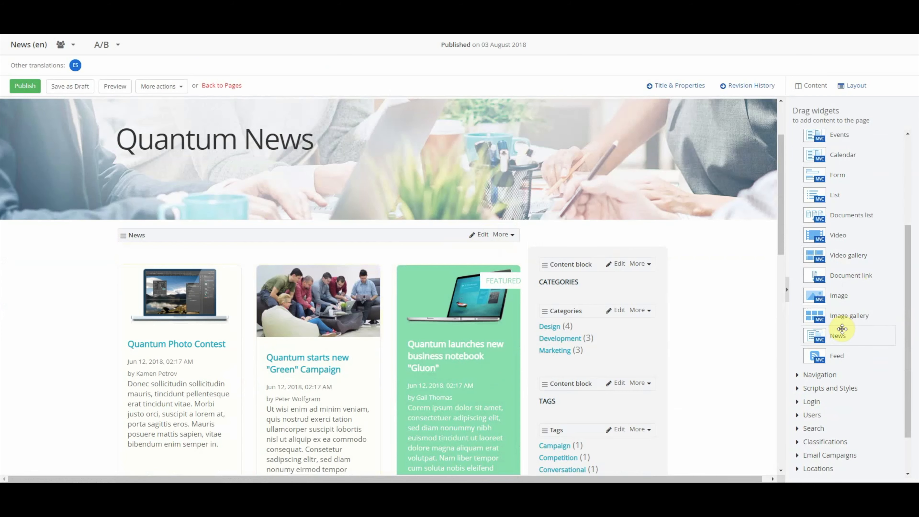
Step: Open the News widget's settings and review its content selection, paging, sorting and list template options
{"action": "left_click", "coordinate": [477, 236]}
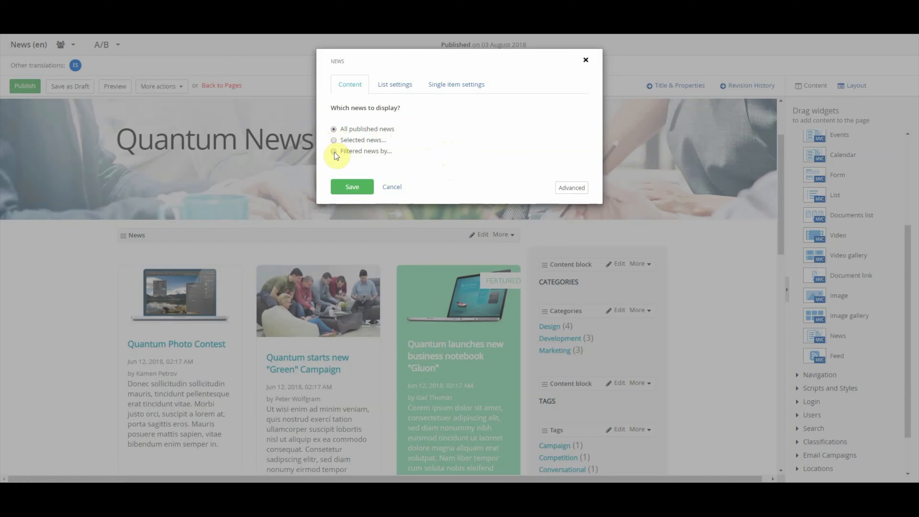
{"action": "left_click", "coordinate": [390, 89]}
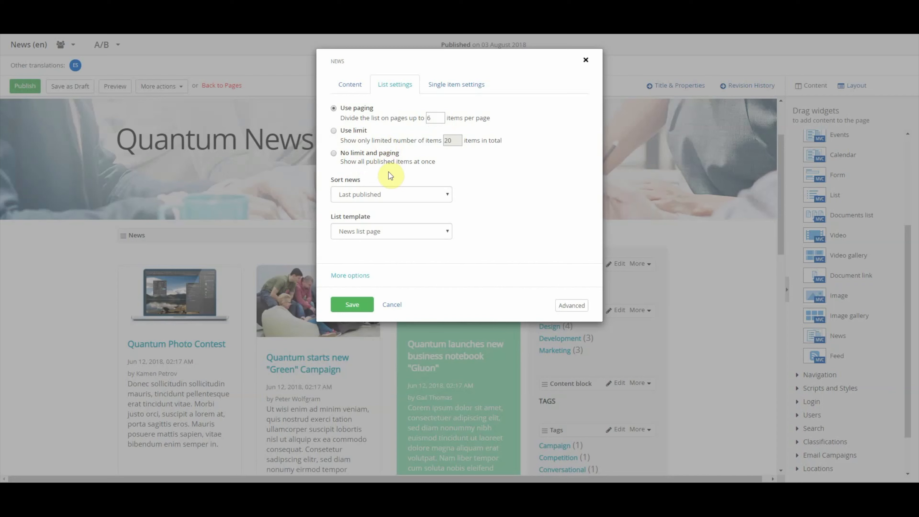
{"action": "left_click", "coordinate": [386, 193]}
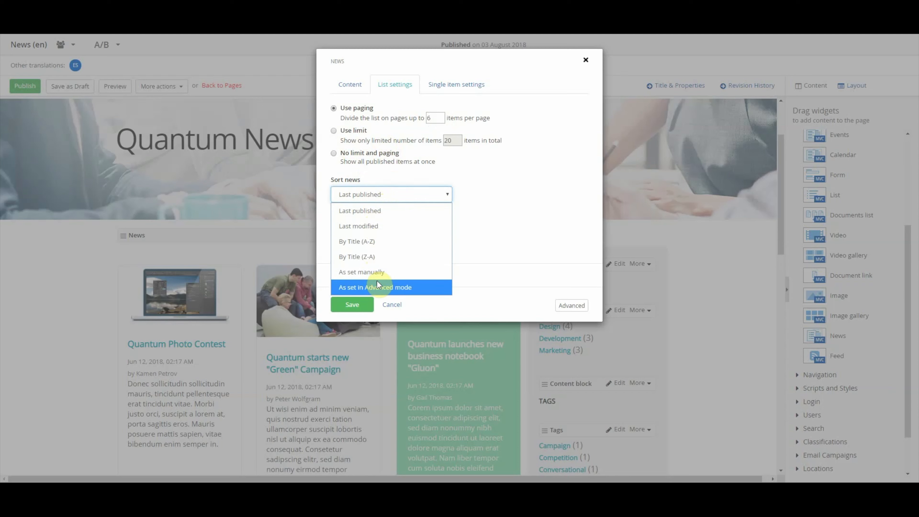
{"action": "left_click", "coordinate": [481, 227]}
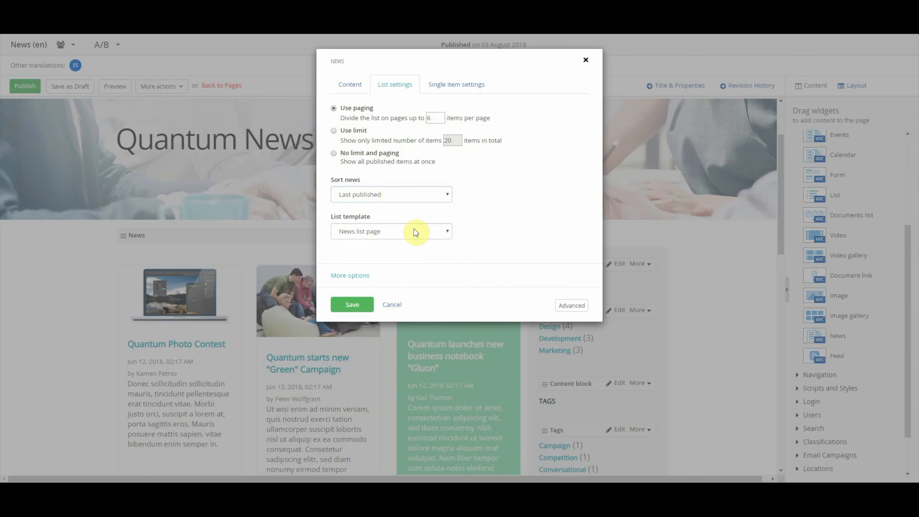
{"action": "left_click", "coordinate": [391, 233]}
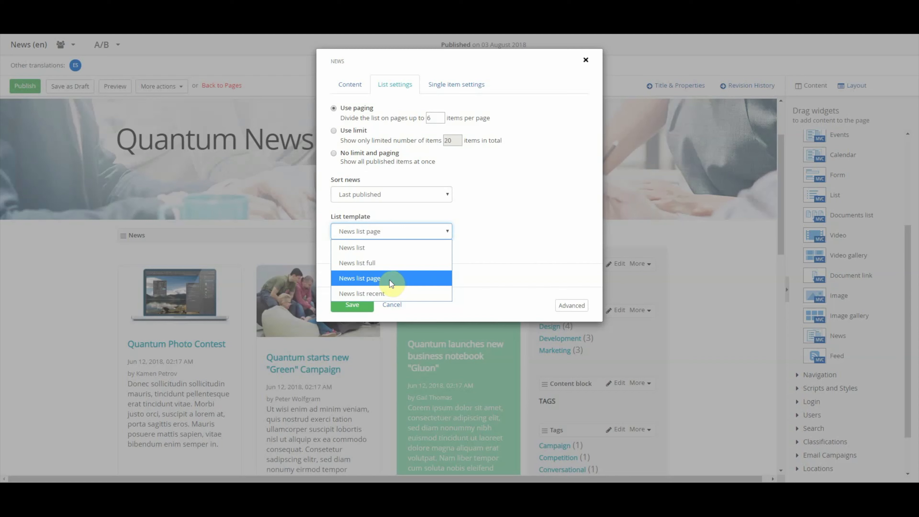
{"action": "left_click", "coordinate": [526, 239]}
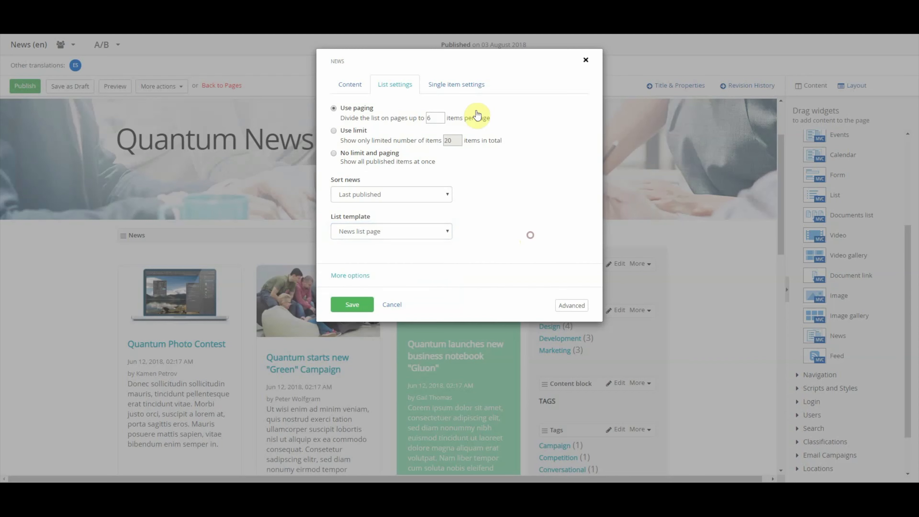
Step: Check the page that opens single news items, choose Detail page as the detail template, and save the News widget
{"action": "left_click", "coordinate": [458, 91]}
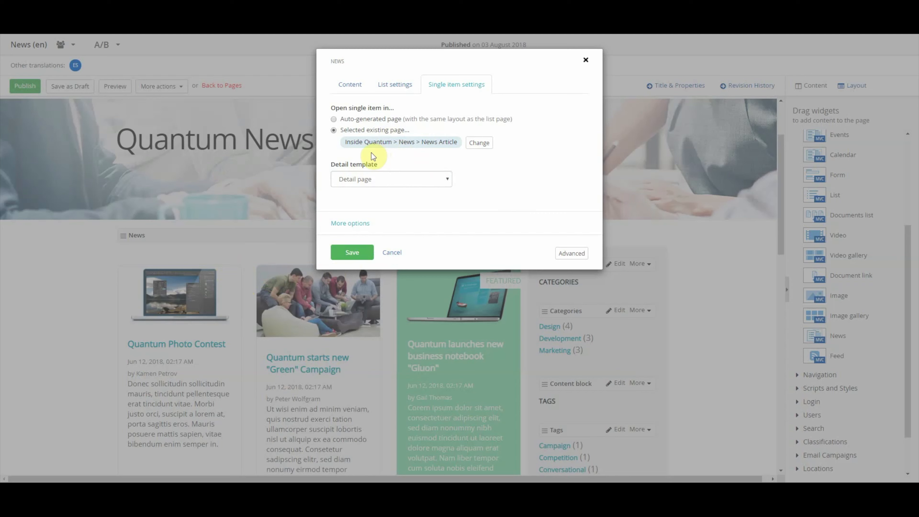
{"action": "left_click_drag", "start_coordinate": [420, 142], "coordinate": [461, 144]}
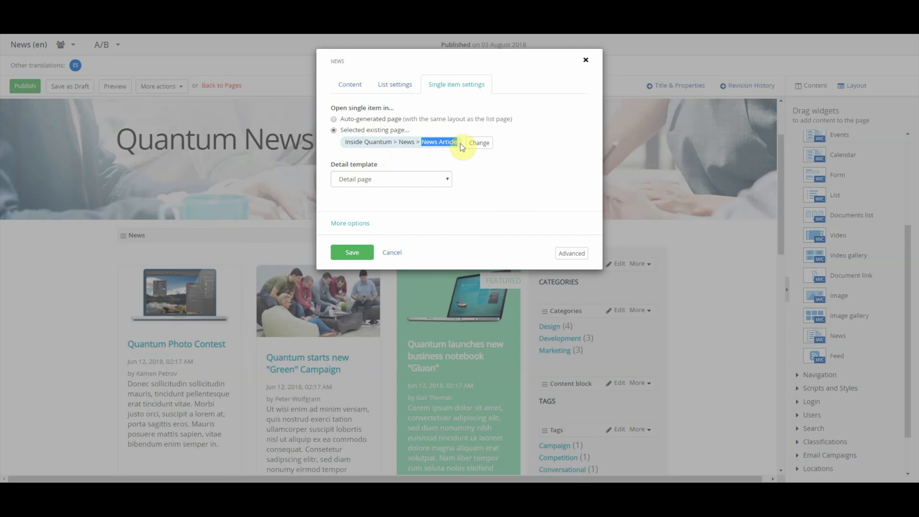
{"action": "left_click", "coordinate": [488, 183]}
{"action": "left_click", "coordinate": [382, 186]}
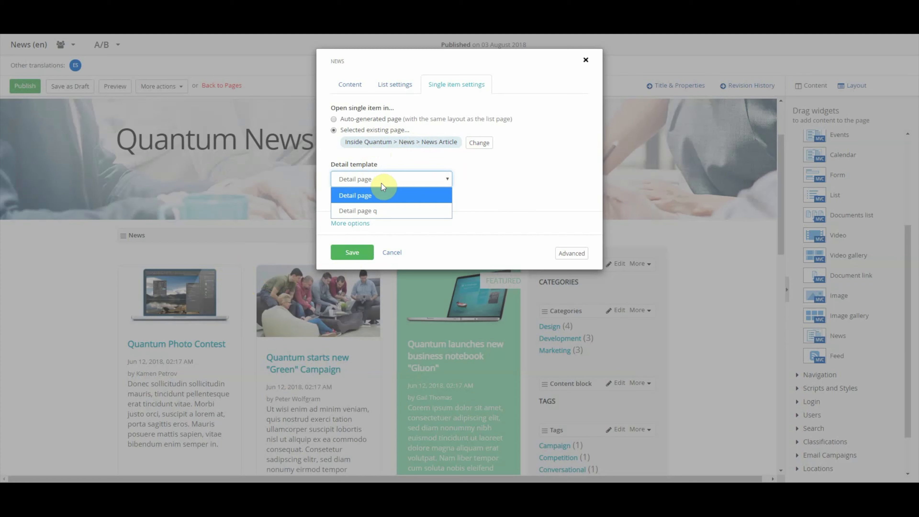
{"action": "left_click", "coordinate": [382, 196]}
{"action": "left_click", "coordinate": [336, 258]}
Step: Look over the news list down to its paging links and publish the News page
{"action": "scroll", "coordinate": [217, 221], "scroll_direction": "down", "scroll_amount": 10}
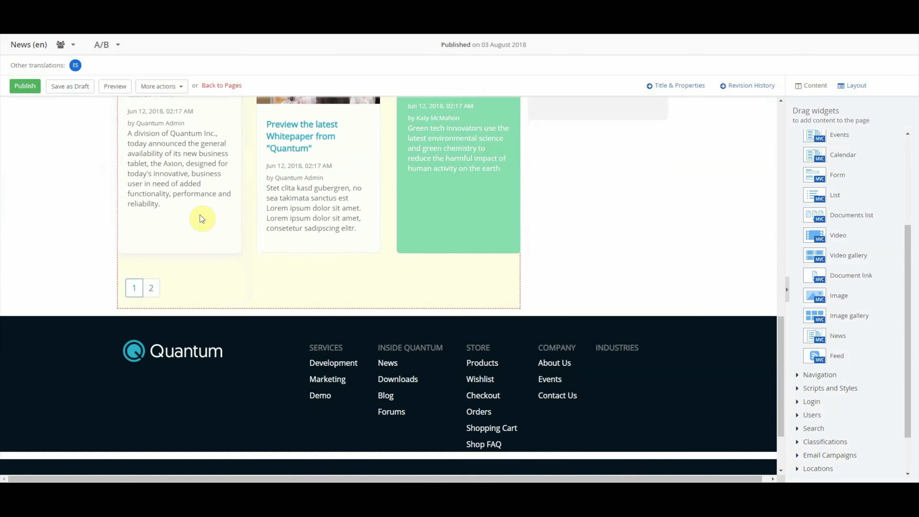
{"action": "scroll", "coordinate": [199, 209], "scroll_direction": "up", "scroll_amount": 15}
{"action": "left_click", "coordinate": [29, 86]}
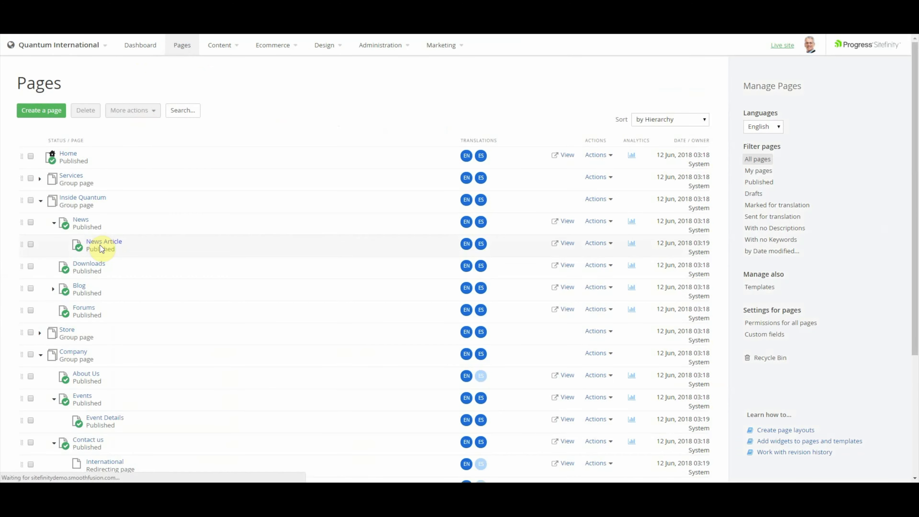
Step: Open the News Article page for editing and choose News list as its News widget's list template
{"action": "left_click", "coordinate": [79, 243]}
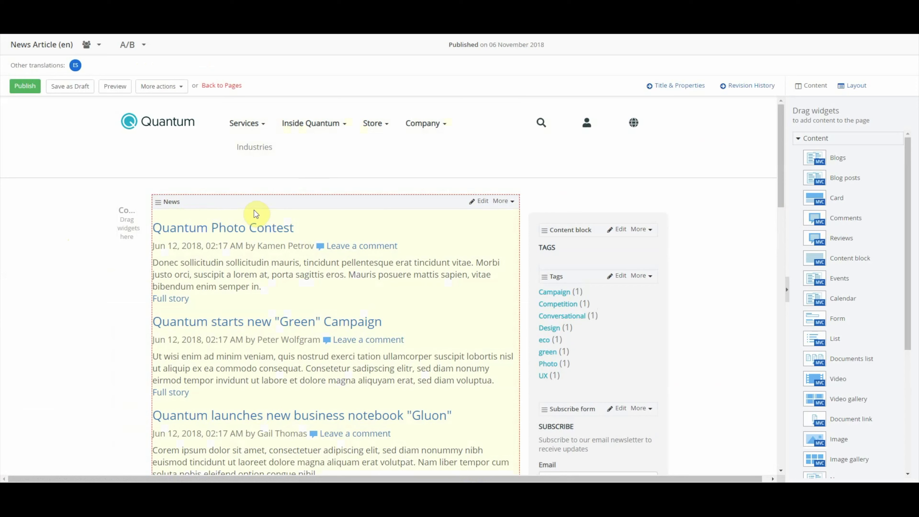
{"action": "left_click", "coordinate": [481, 201]}
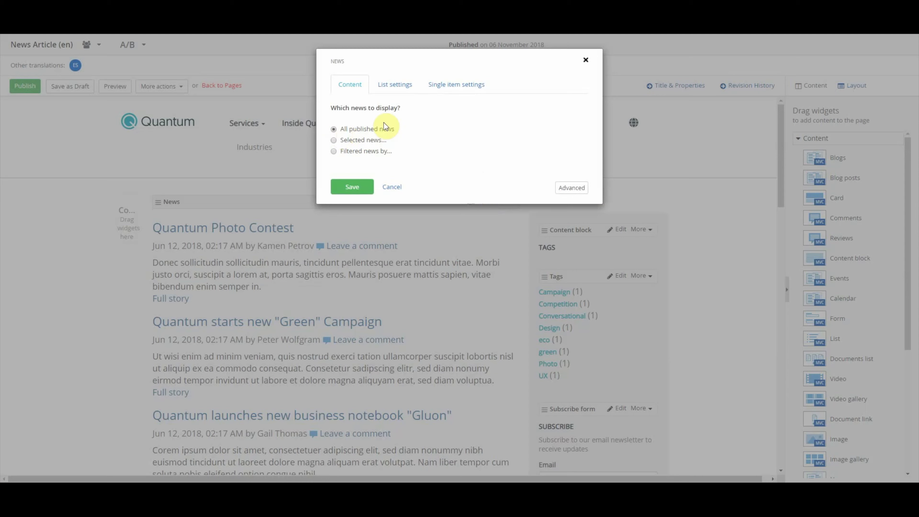
{"action": "left_click", "coordinate": [395, 85]}
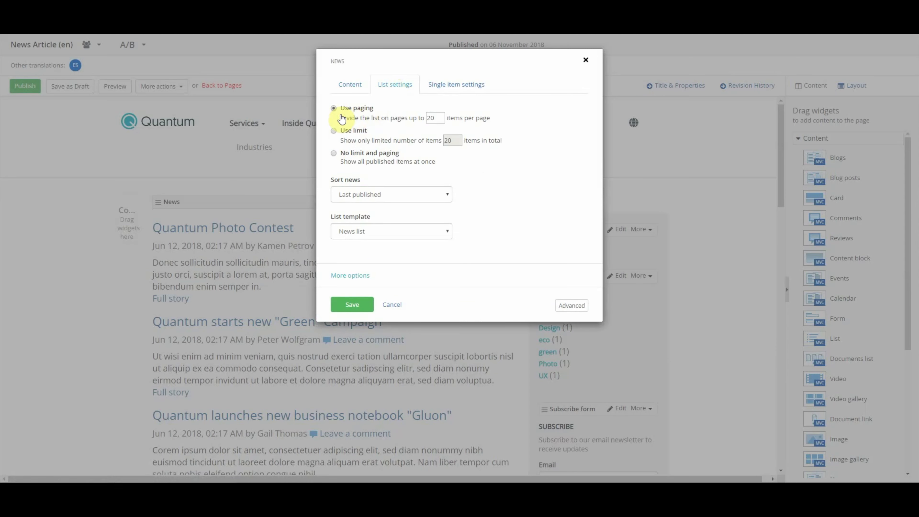
{"action": "left_click", "coordinate": [364, 234]}
{"action": "left_click", "coordinate": [371, 243]}
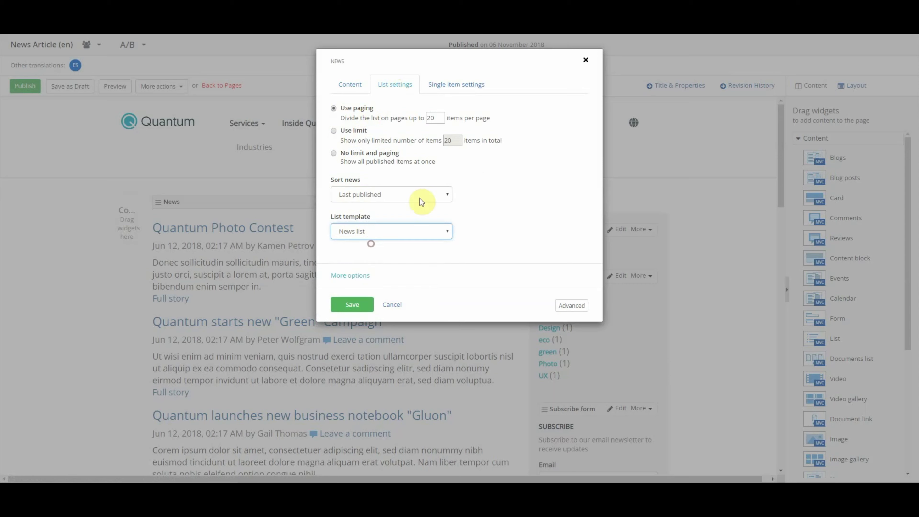
Step: Choose Detail page q as the News widget's single item detail template and save the widget settings
{"action": "left_click", "coordinate": [453, 83]}
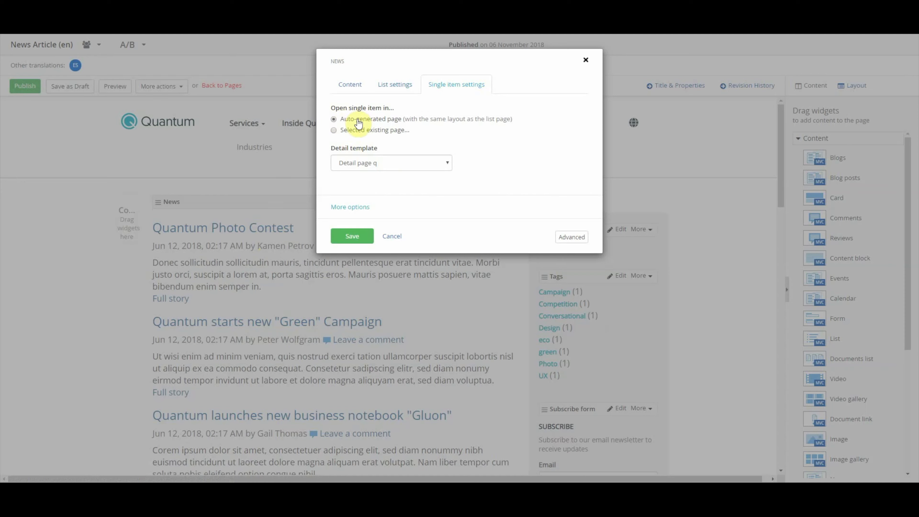
{"action": "left_click", "coordinate": [391, 159]}
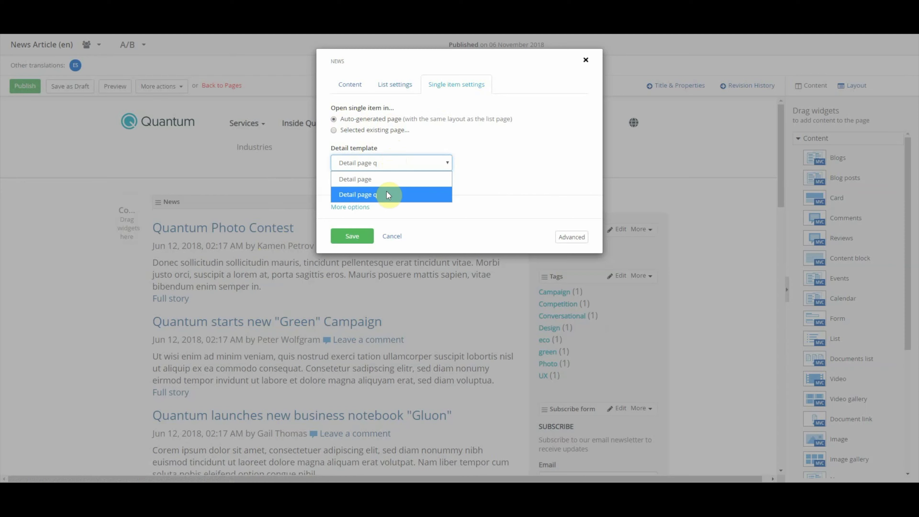
{"action": "left_click", "coordinate": [374, 198]}
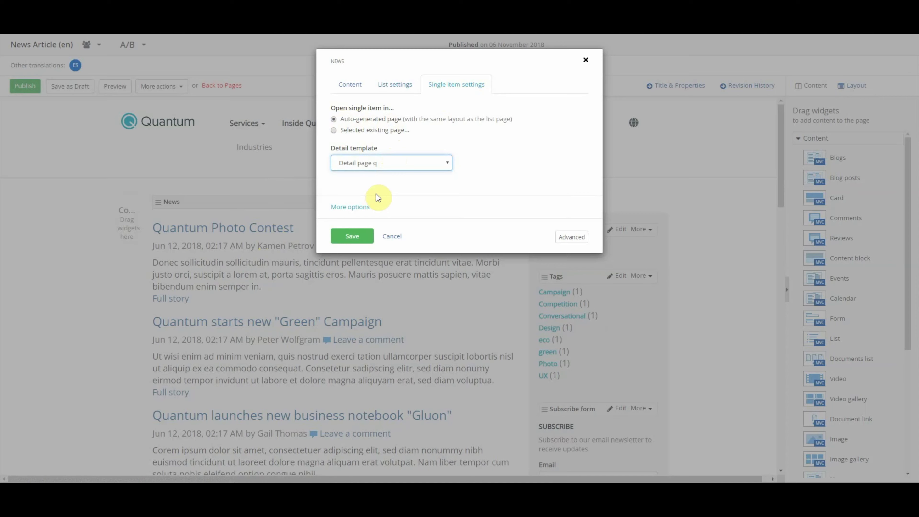
{"action": "left_click", "coordinate": [351, 236]}
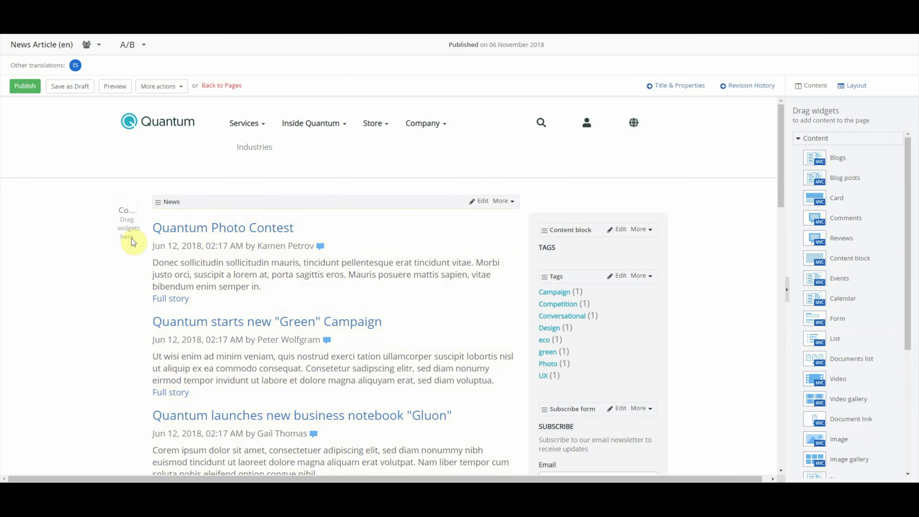
Step: Look over the News Article page, return to the live news list and open the featured "Gluon" notebook article
{"action": "scroll", "coordinate": [127, 236], "scroll_direction": "down", "scroll_amount": 8}
{"action": "scroll", "coordinate": [280, 205], "scroll_direction": "up", "scroll_amount": 10}
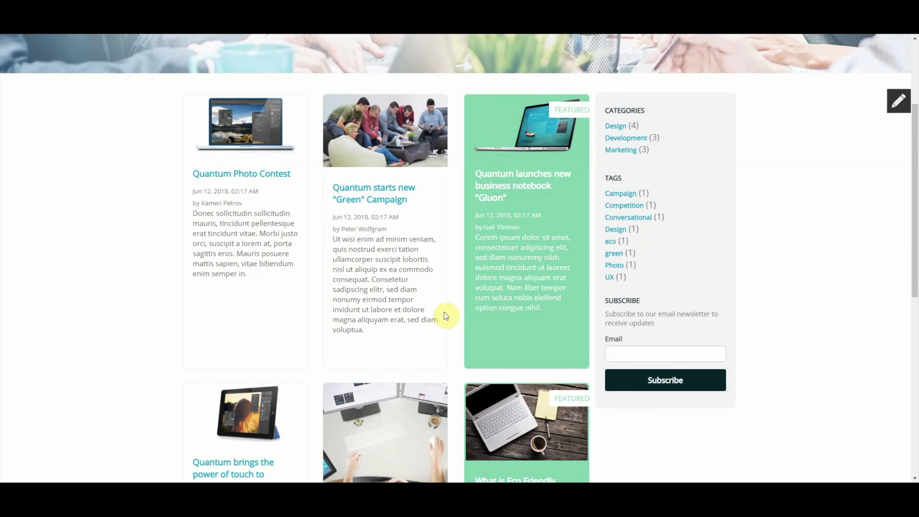
{"action": "left_click", "coordinate": [471, 148]}
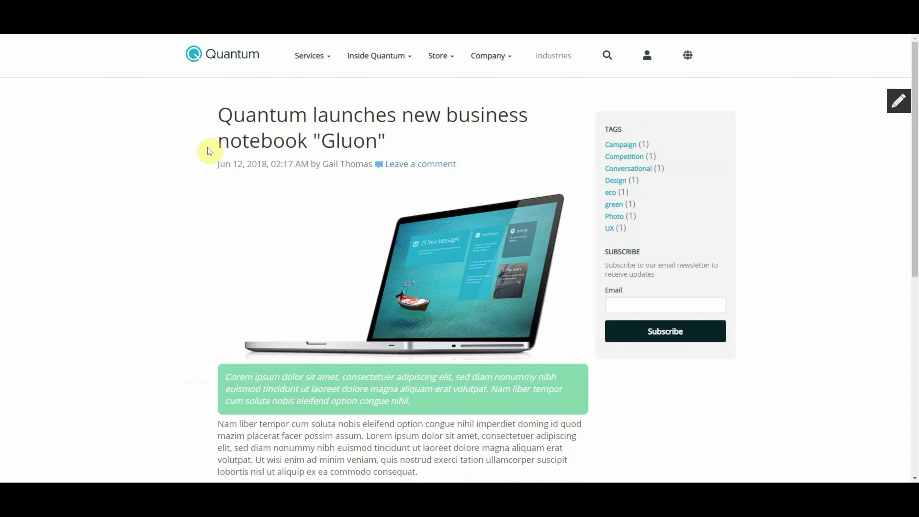